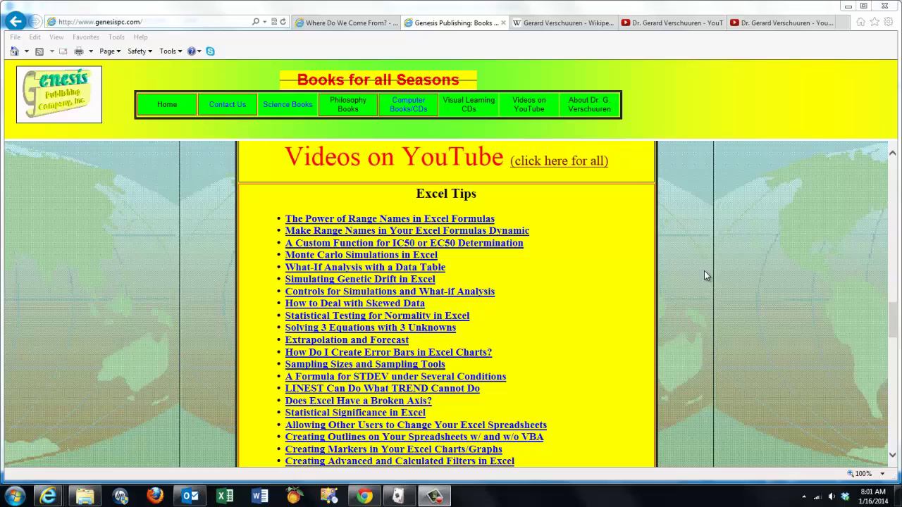
Step: Scroll genesispc.com past the Excel Tips, Excel VBA Tips and Access Tips lists
scroll(689, 300, "down", 7)
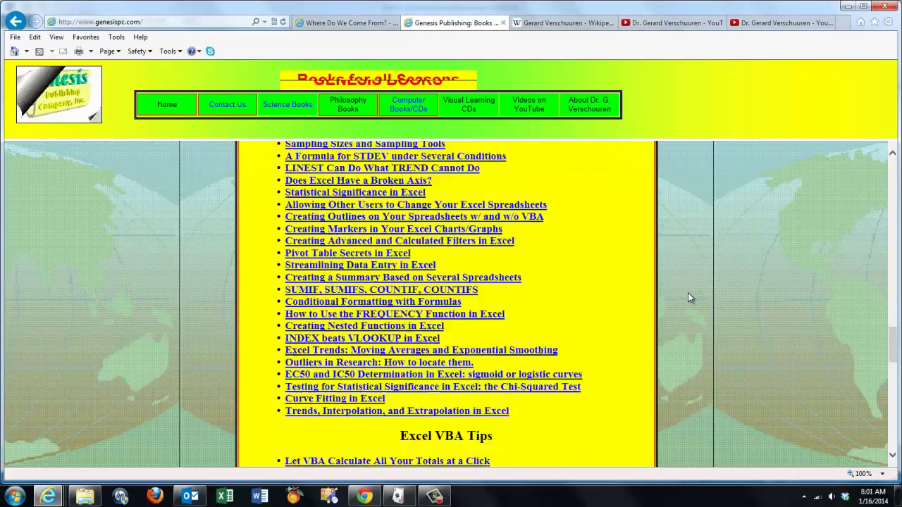
scroll(688, 296, "down", 7)
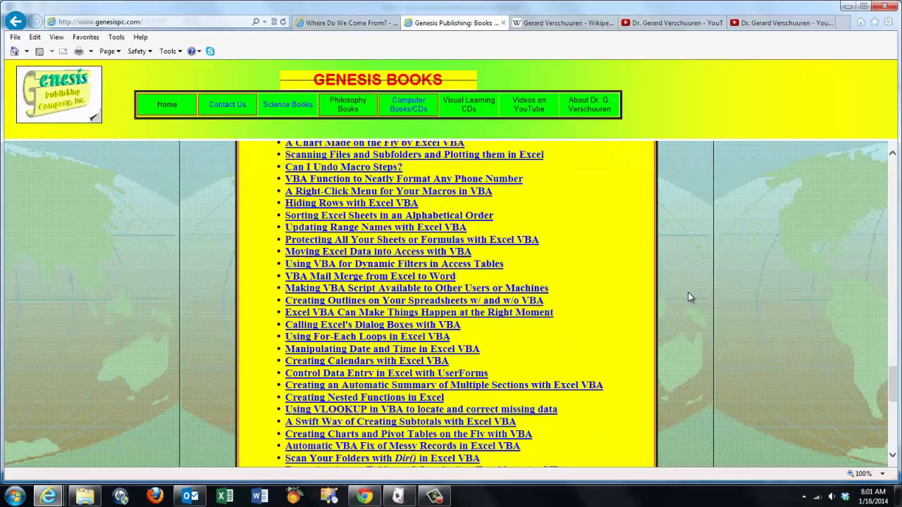
scroll(689, 297, "down", 7)
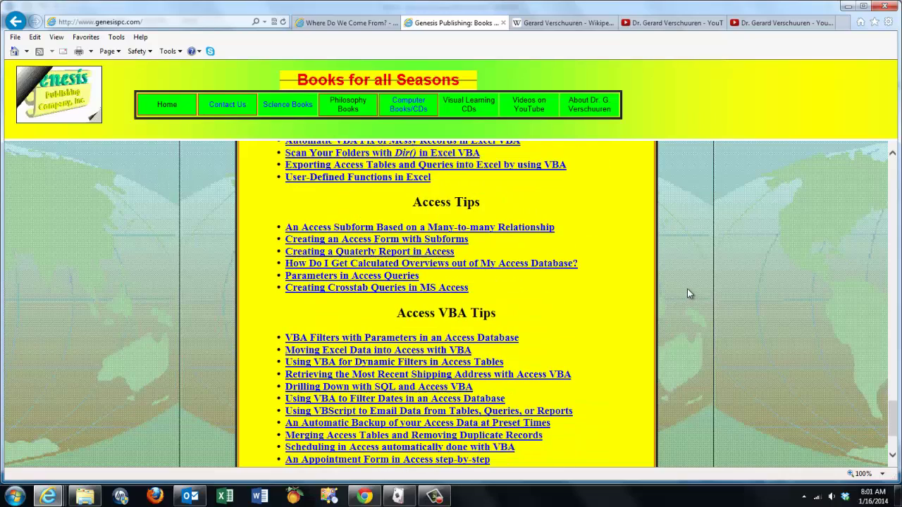
scroll(683, 282, "down", 1)
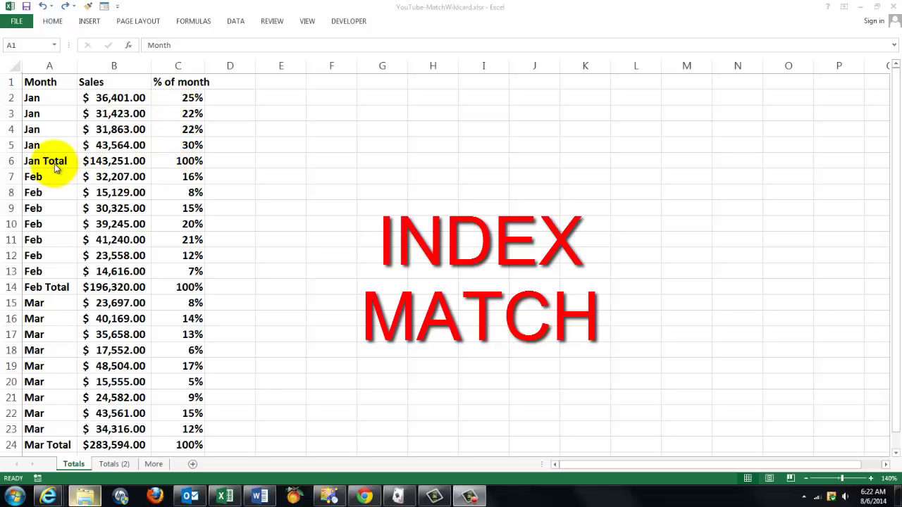
Step: Select rows 6, 14 and 24, the Jan, Feb and Mar Total rows, together
left_click(9, 160)
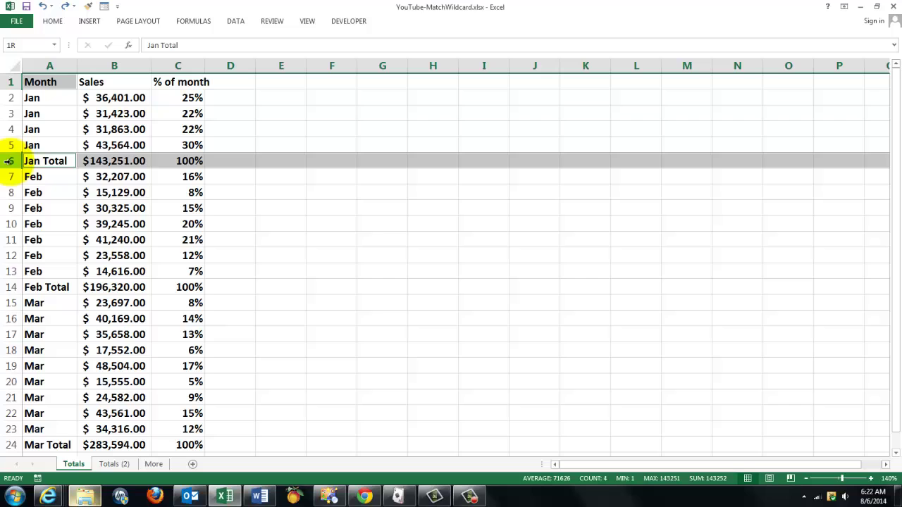
left_click(11, 287, "ctrl")
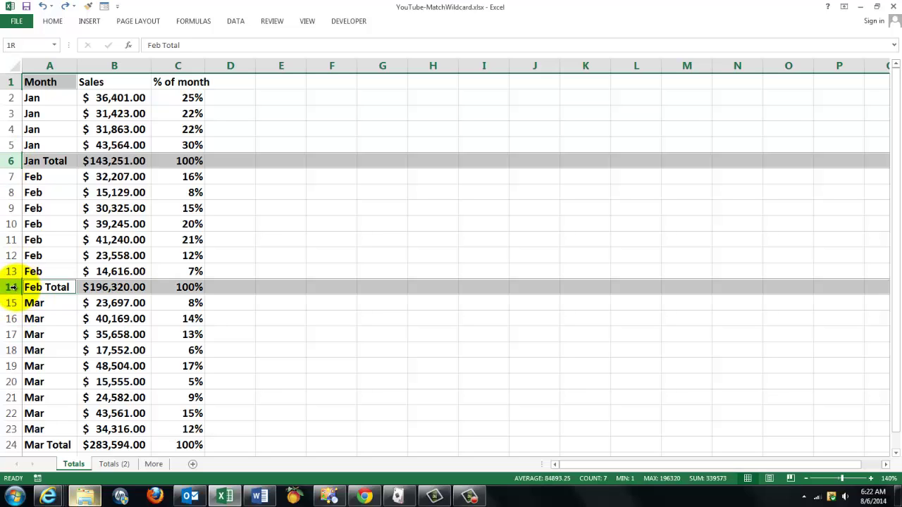
left_click(10, 445, "ctrl")
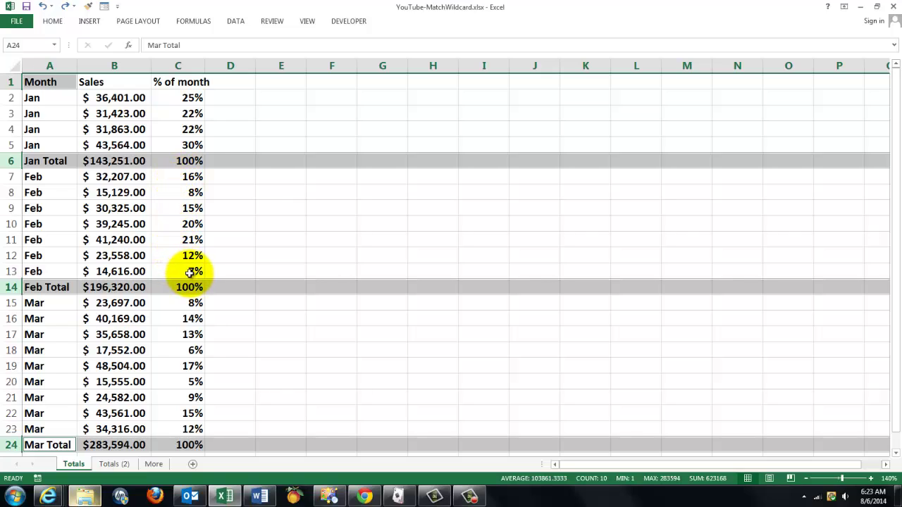
Step: Go to the Totals (2) sheet, whose month totals are empty and show #DIV/0!
left_click(121, 463)
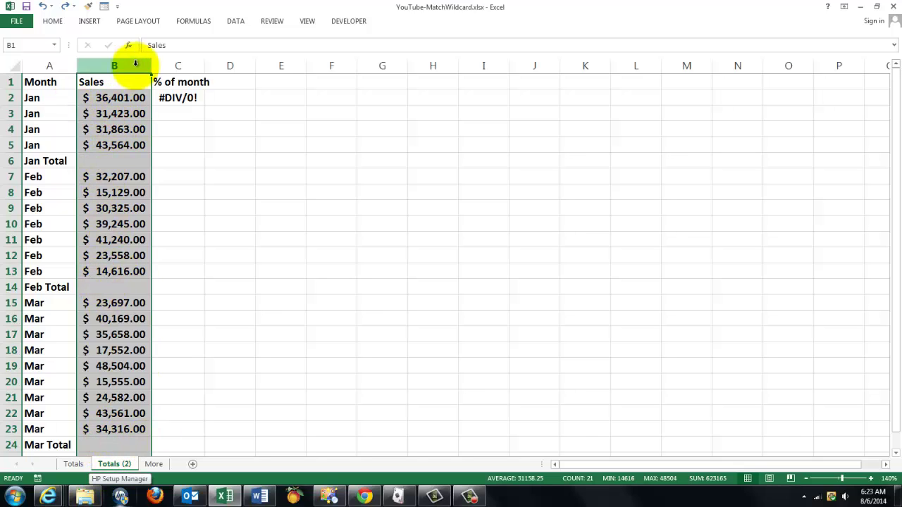
Step: Use Go To Special > Blanks to select the empty cells B6, B14 and B24
left_click(57, 22)
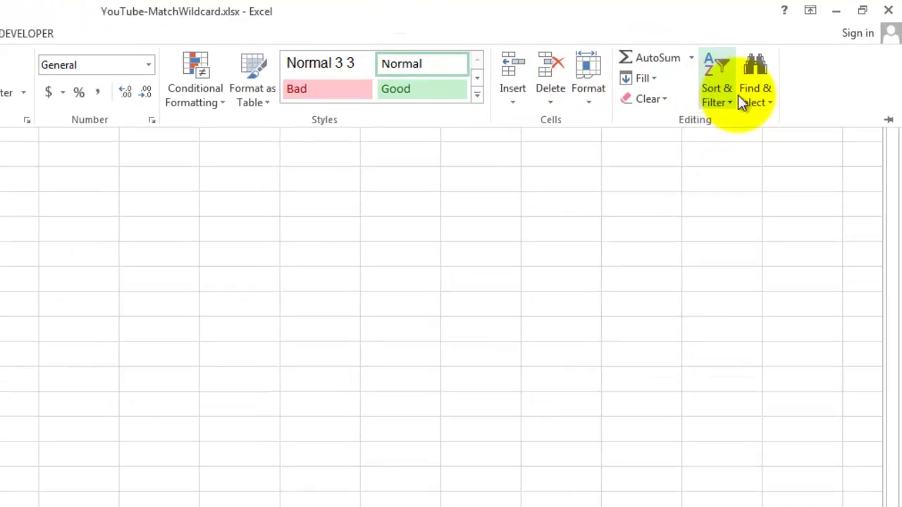
left_click(740, 111)
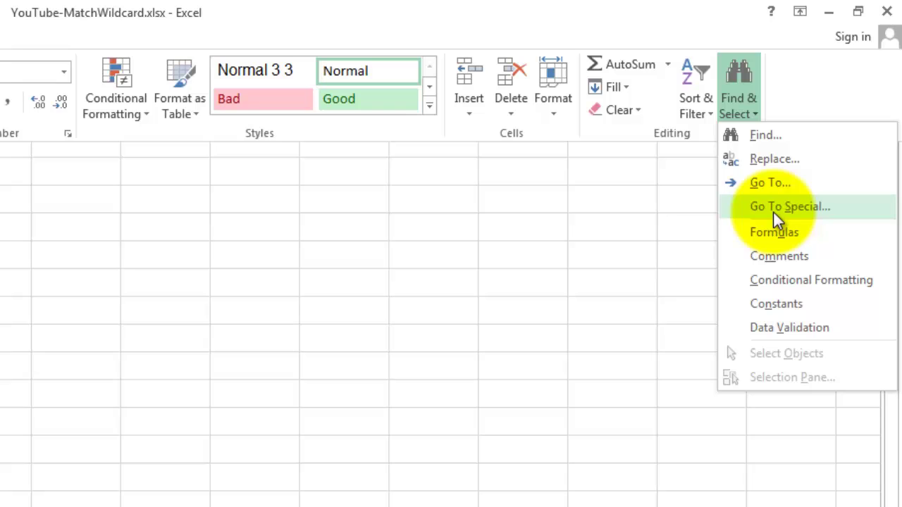
left_click(773, 206)
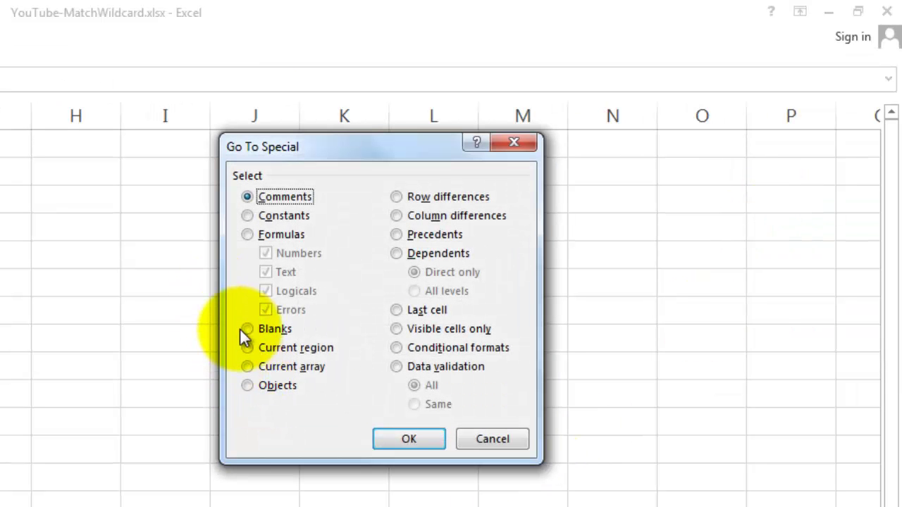
left_click(248, 329)
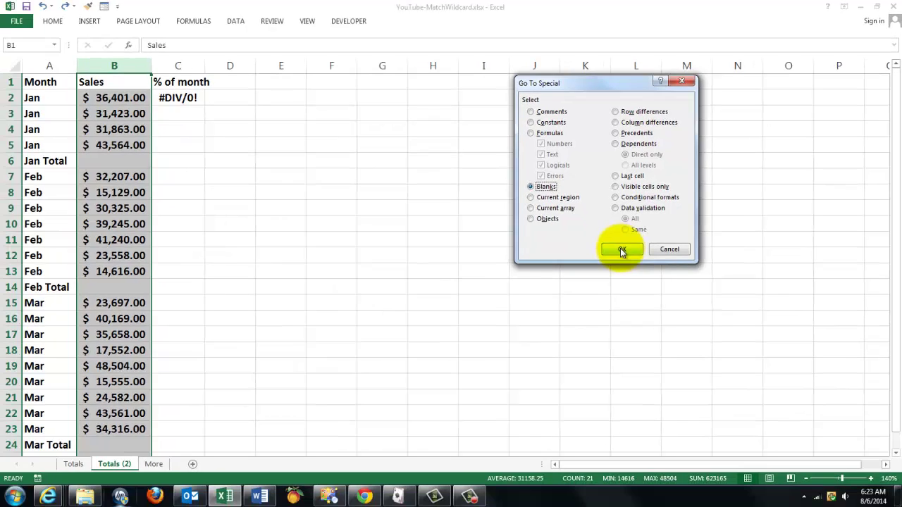
left_click(622, 251)
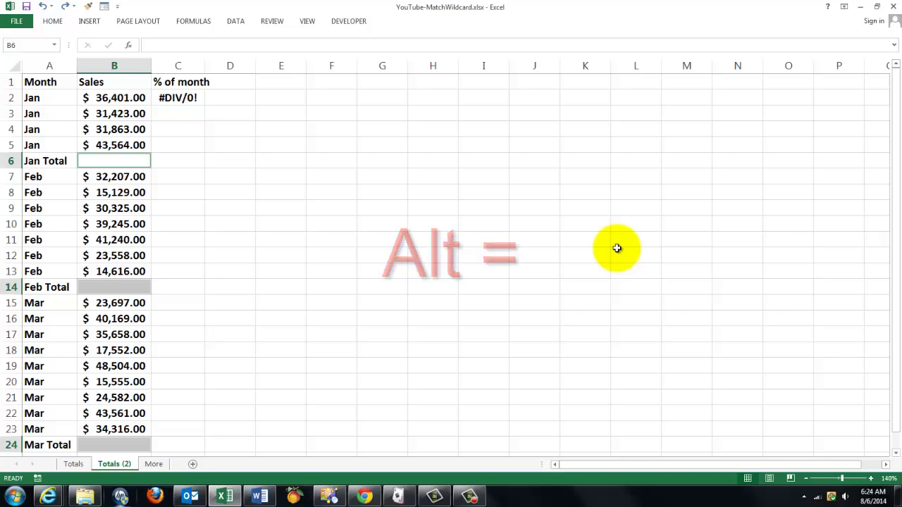
Step: AutoSum the selected blanks, giving totals of $143,251, $196,320 and $283,594
key("alt+equal")
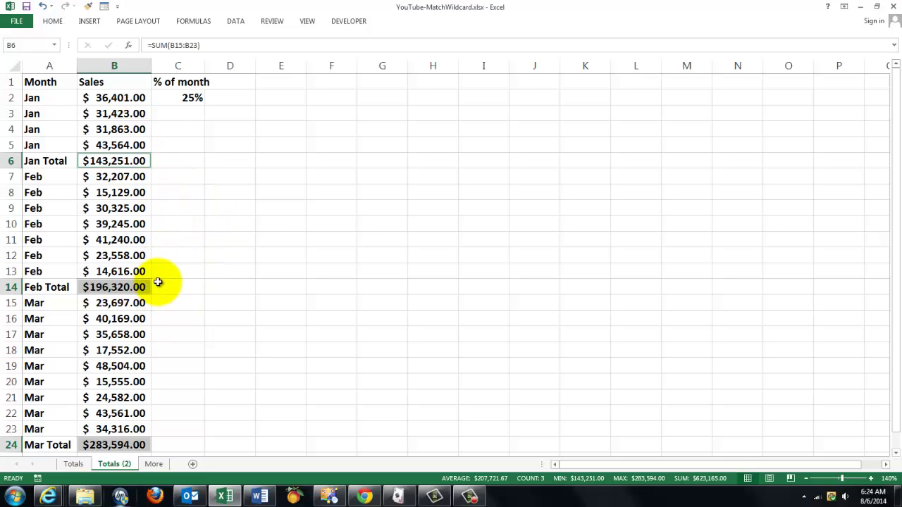
left_click(175, 99)
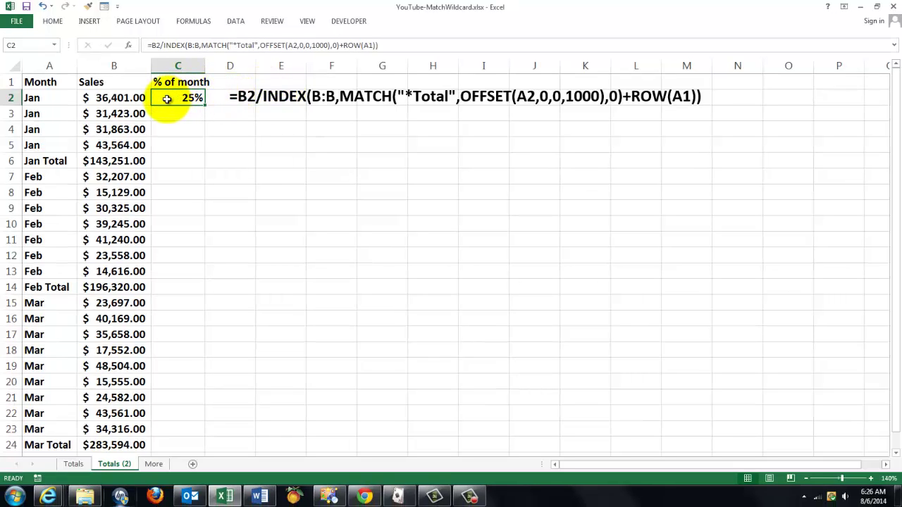
left_click(129, 46)
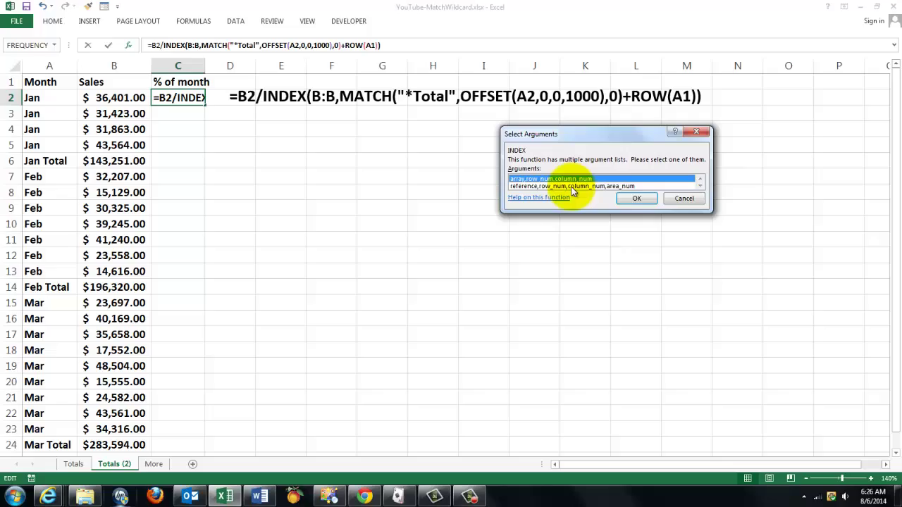
left_click(636, 198)
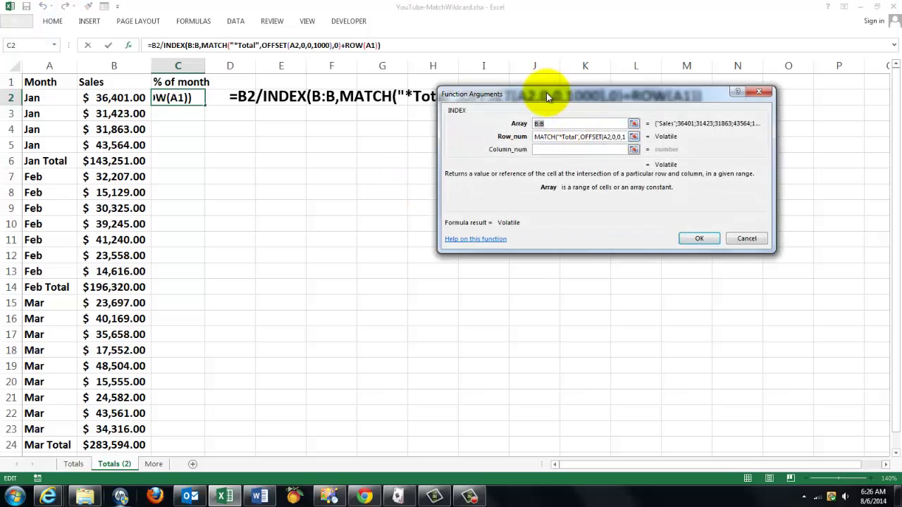
left_click_drag(546, 93, 374, 134)
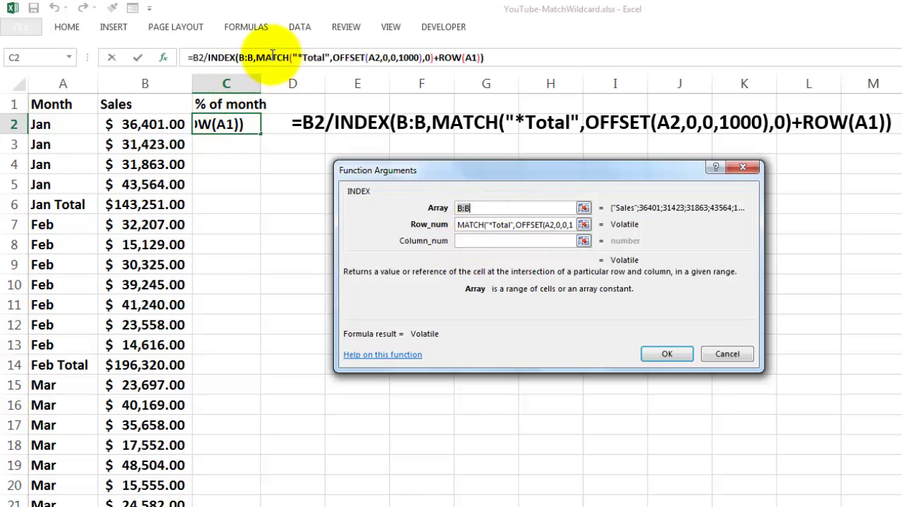
left_click(272, 55)
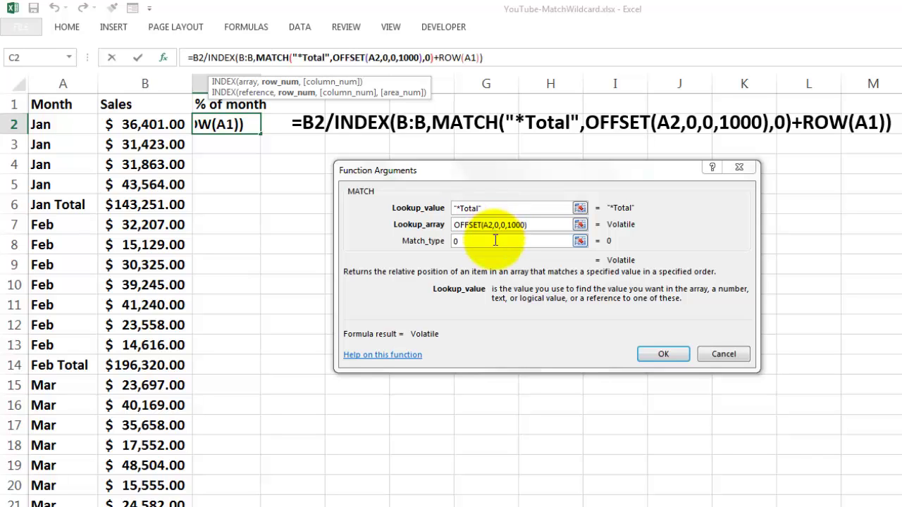
left_click(470, 241)
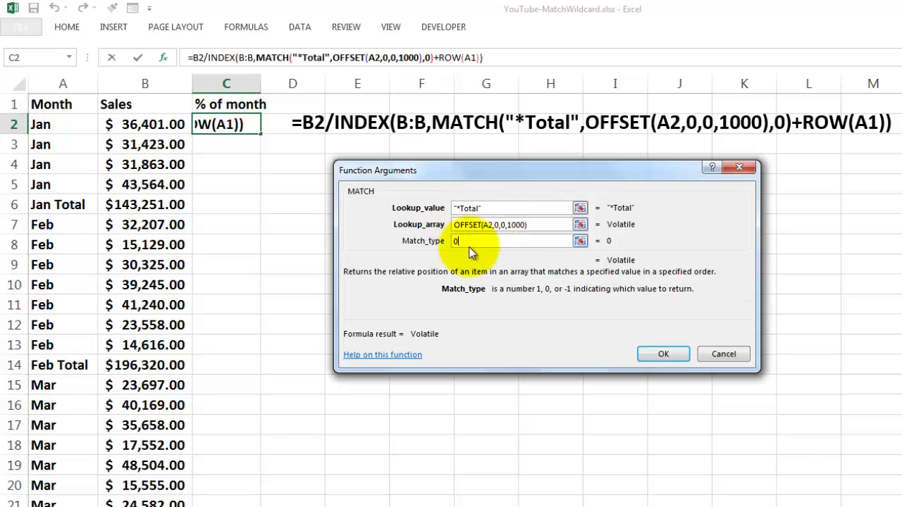
left_click(454, 57)
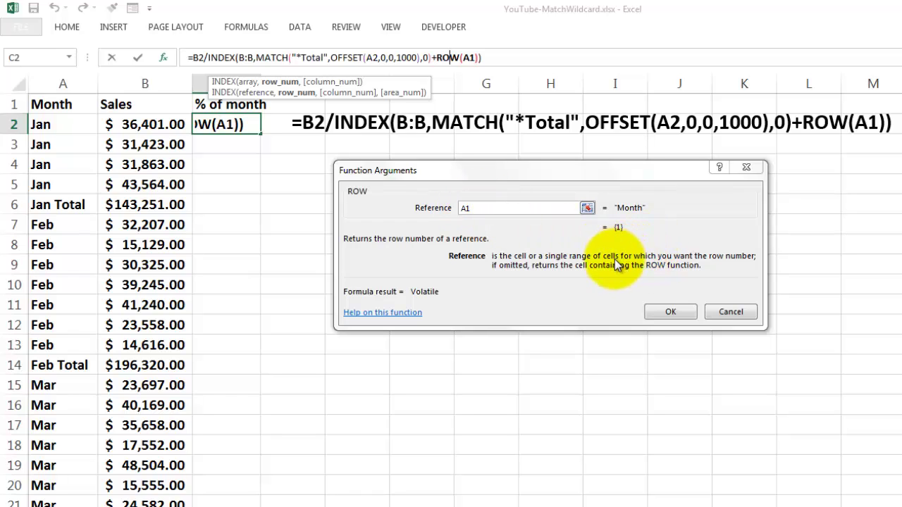
left_click(731, 312)
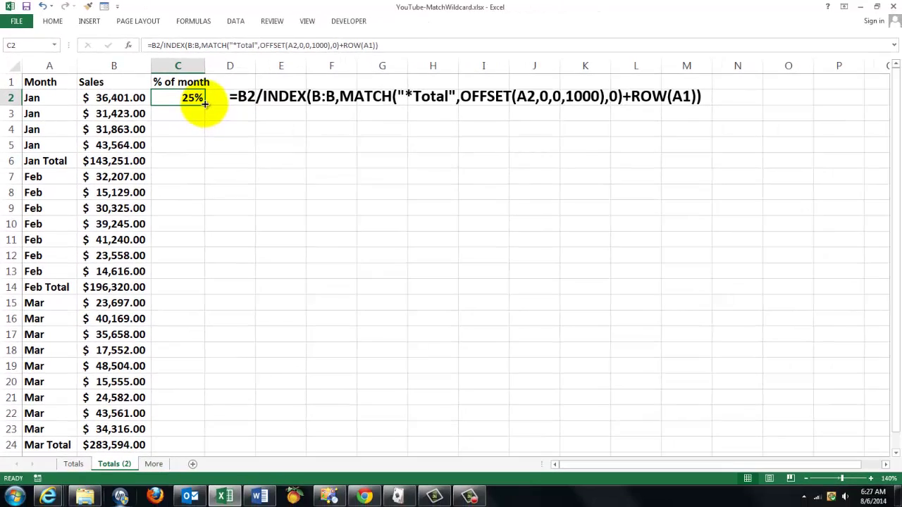
Step: Fill the % of month formula from C2 down through C24
left_click_drag(203, 103, 204, 435)
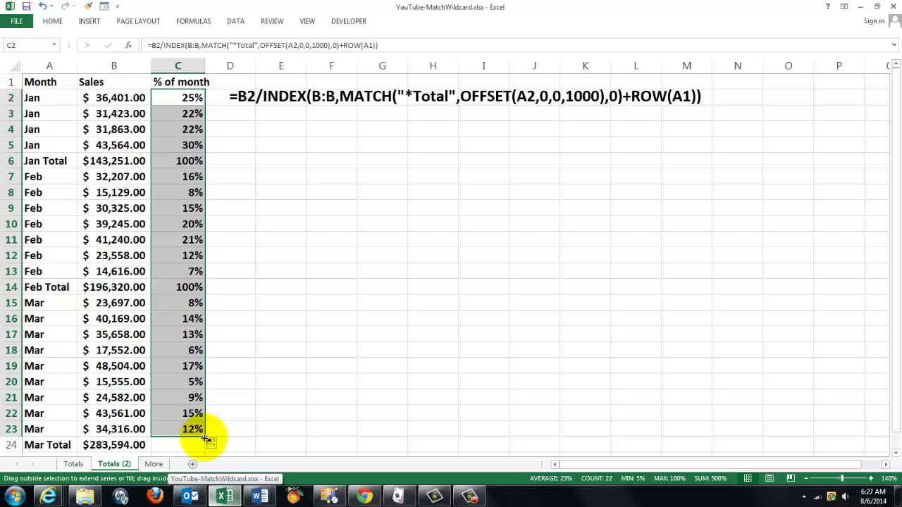
left_click_drag(205, 438, 204, 450)
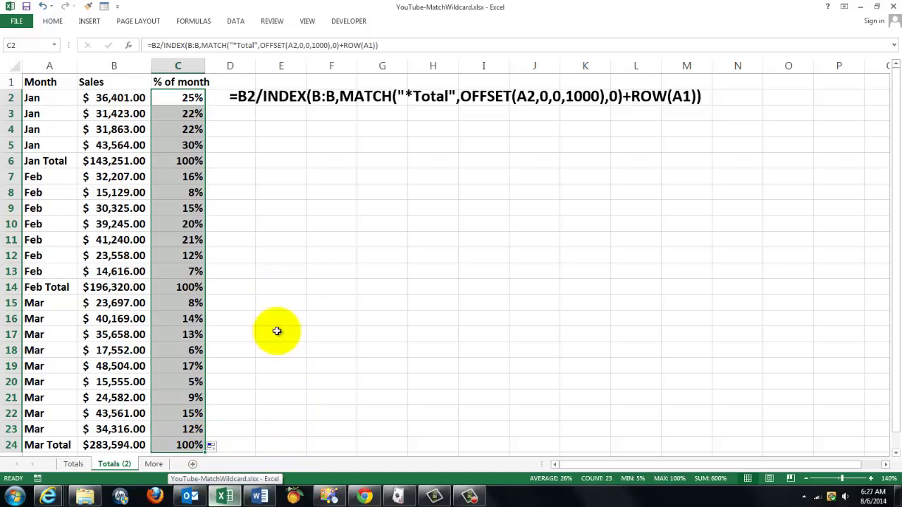
left_click(34, 83)
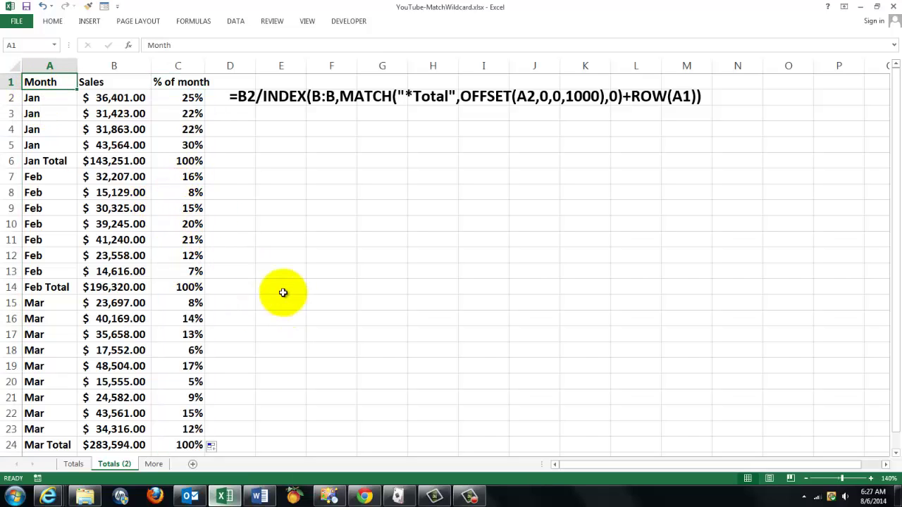
Step: Change B2's Jan sale to $20,000 and check January's percentages still total 100%
left_click(105, 99)
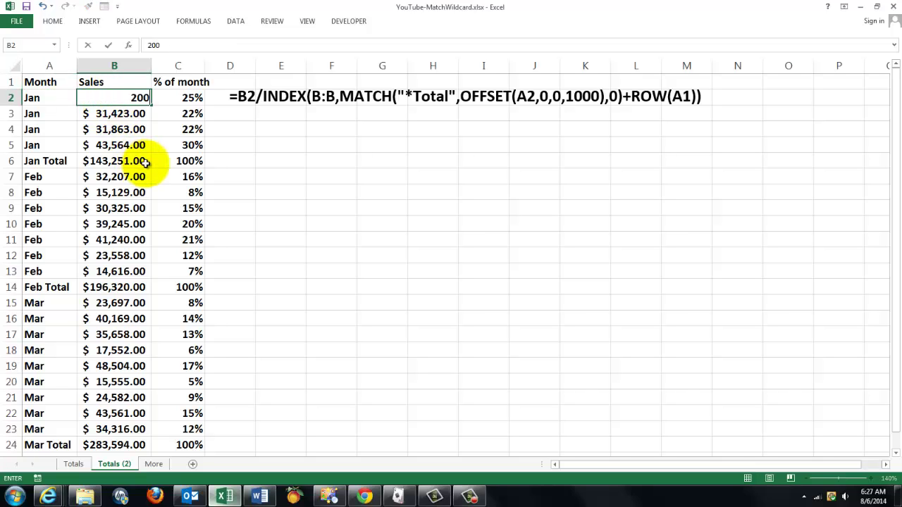
key("Return")
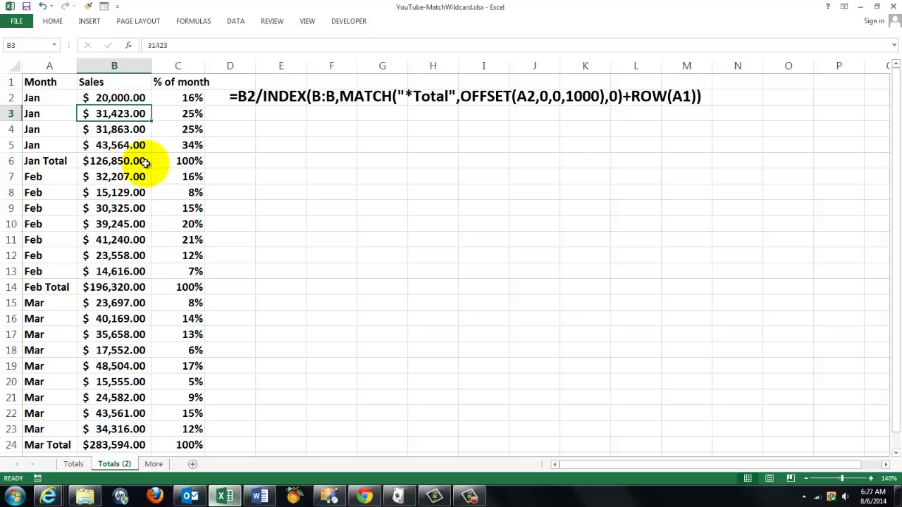
left_click_drag(182, 98, 185, 145)
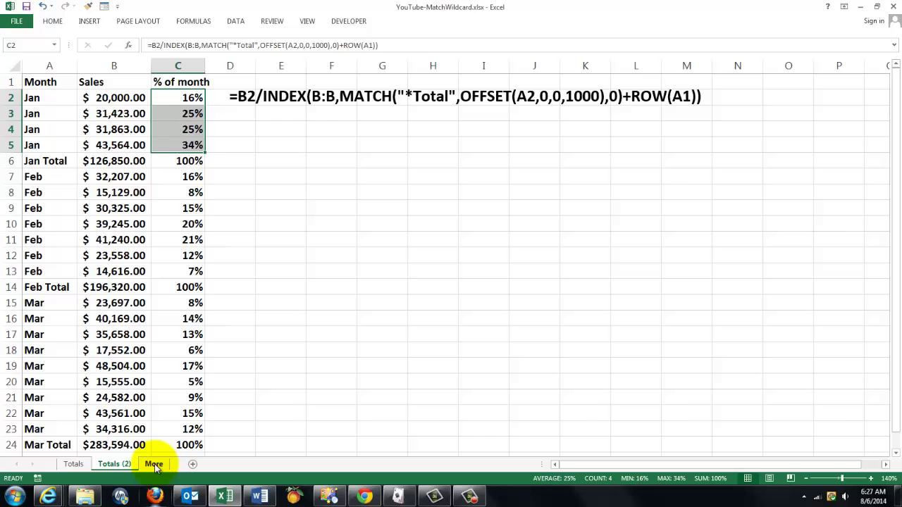
Step: Switch to the More sheet and select the Excel 2013 VBA and For Scientists book pictures
left_click(155, 465)
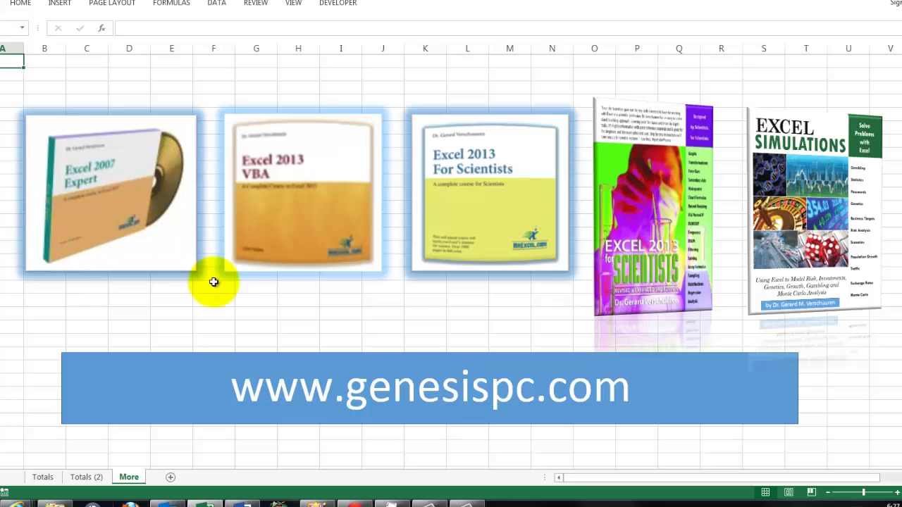
left_click(296, 215)
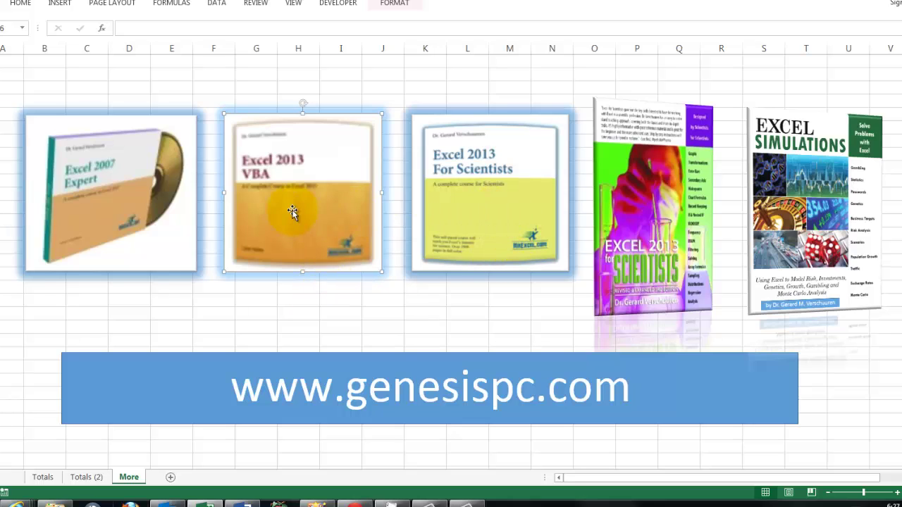
left_click(504, 197)
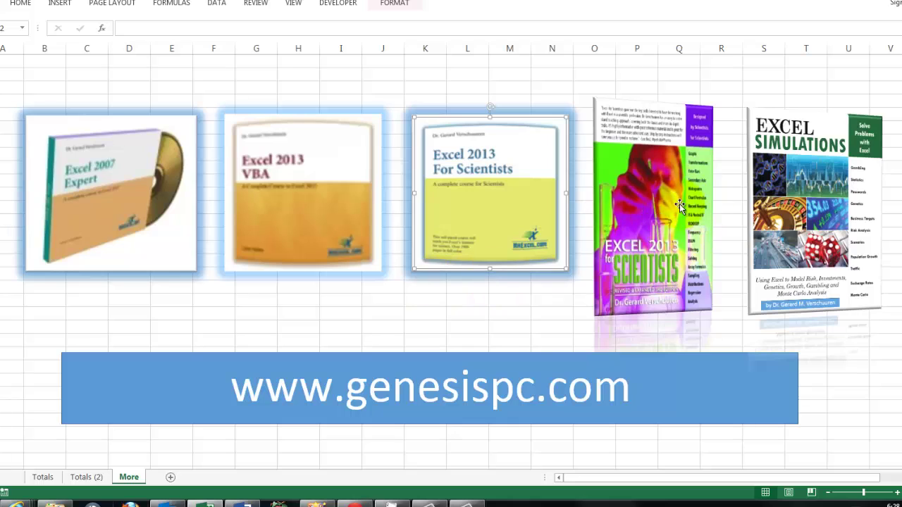